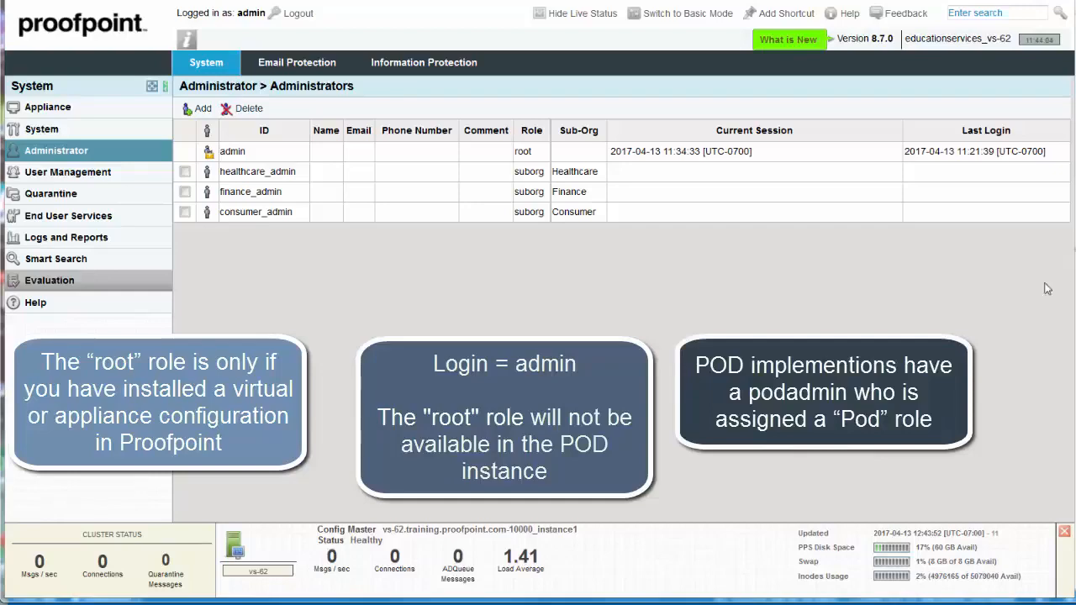
Start a new administrator account with the administrator ID Admin2.
left_click(88, 151)
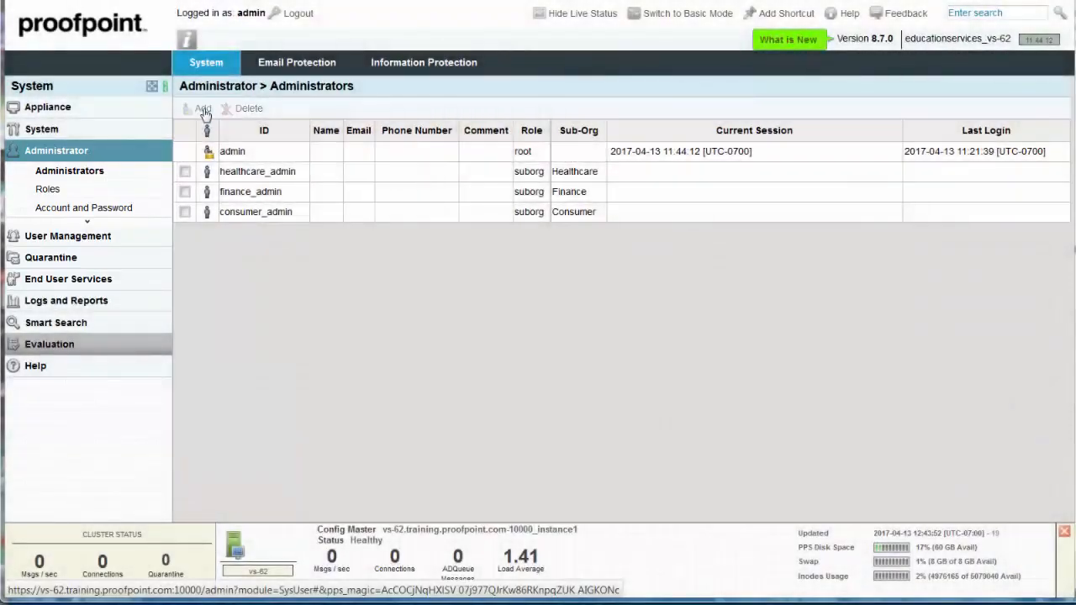
left_click(202, 113)
left_click(413, 161)
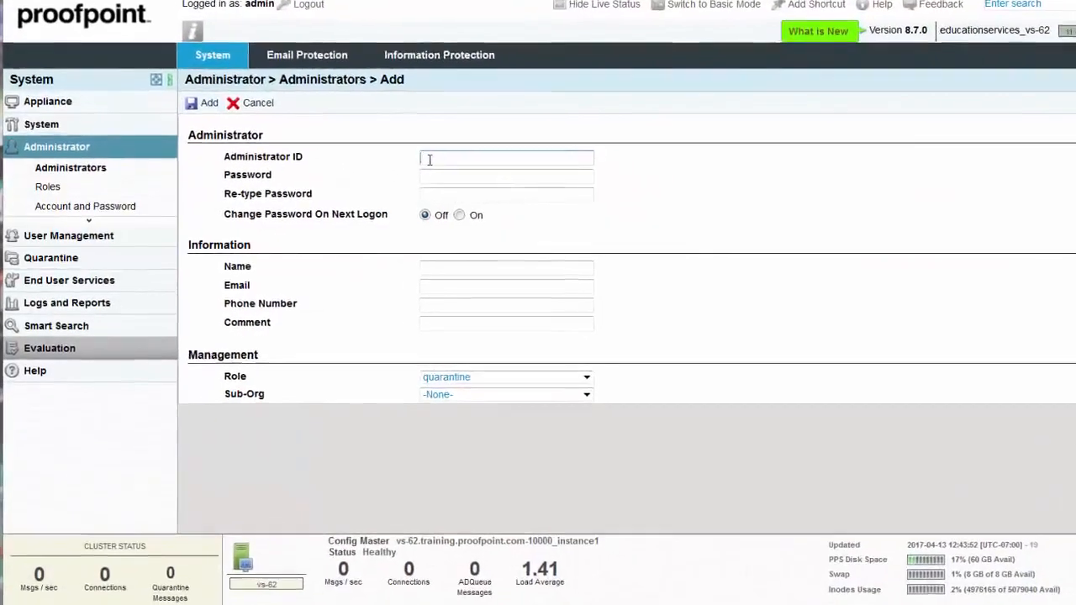
type("Adm")
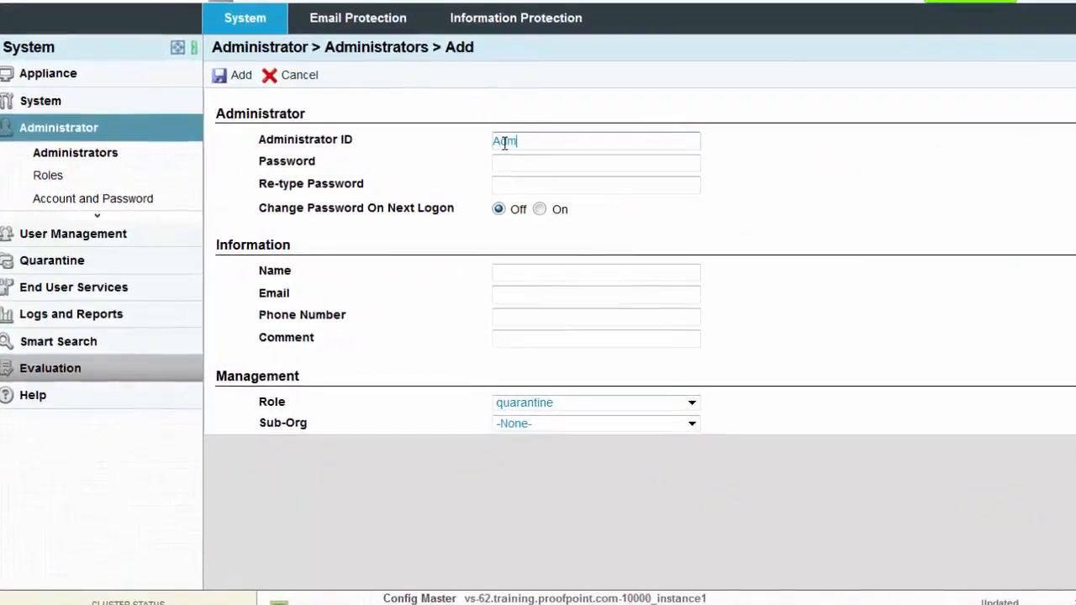
type("in2")
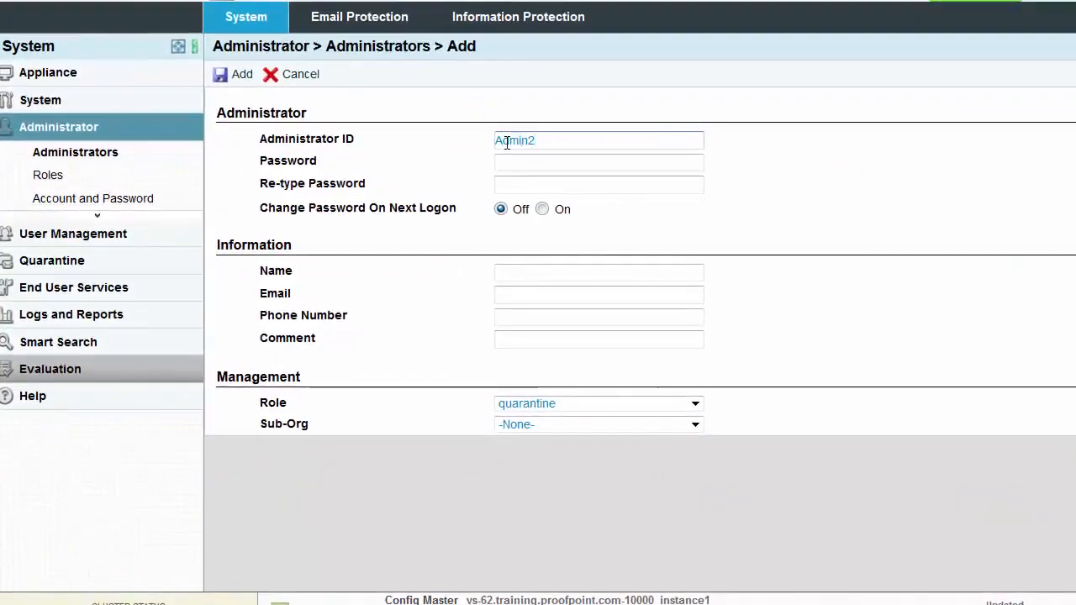
Enter the new administrator's account password and repeat it for confirmation.
key("Tab")
type("•••••")
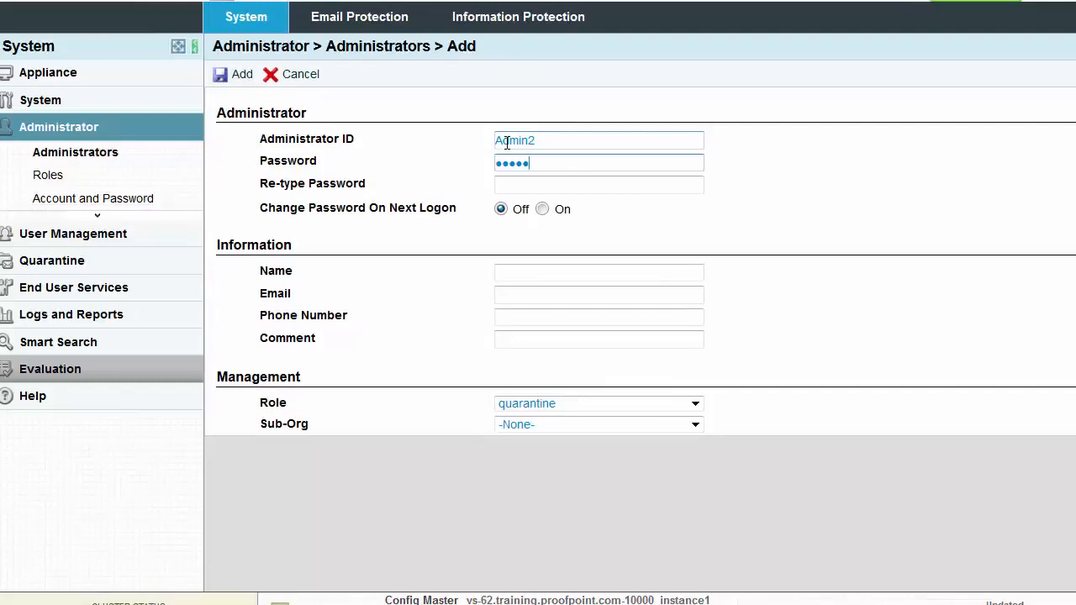
type("••••••")
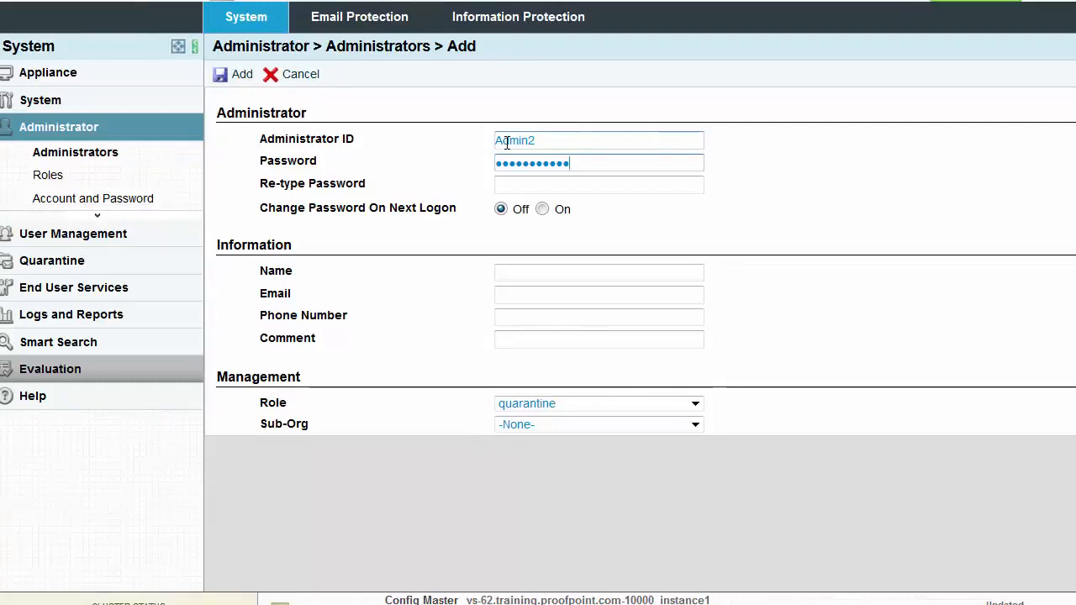
type("•")
key("Tab")
type("•")
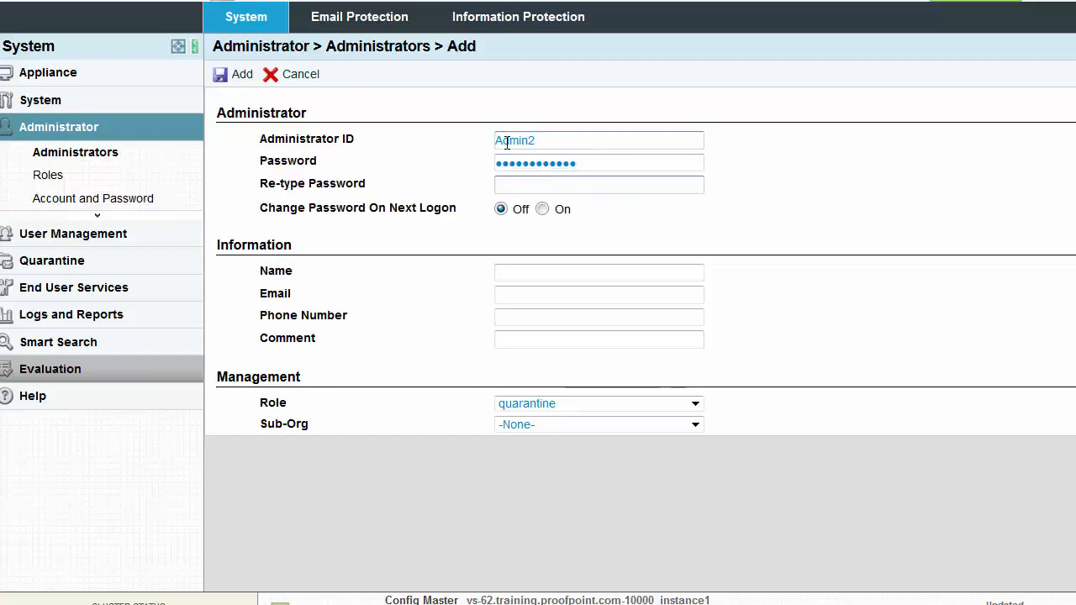
type("•••")
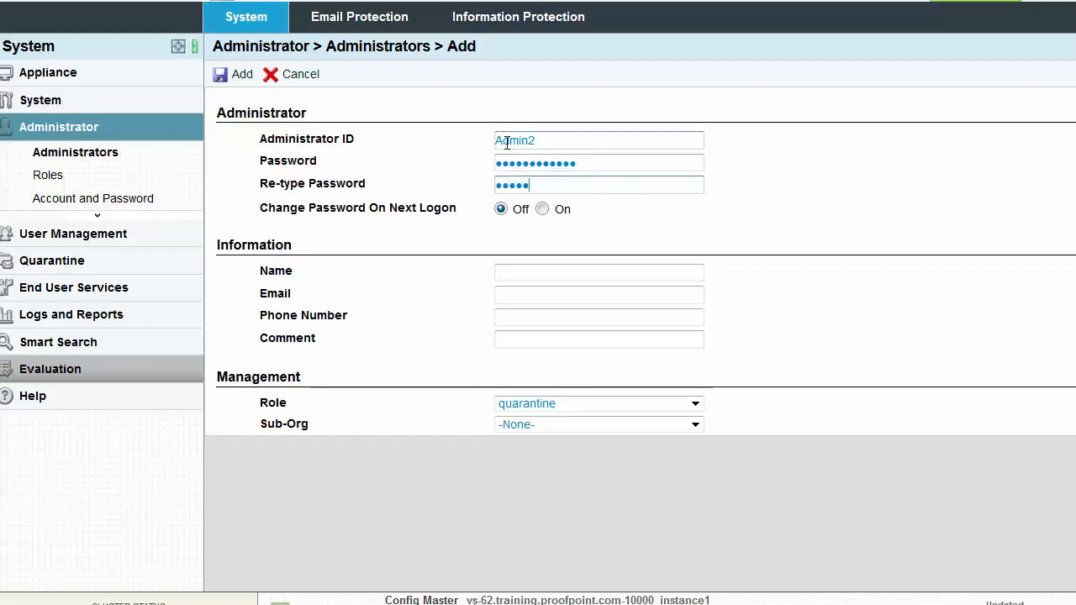
type("•••••")
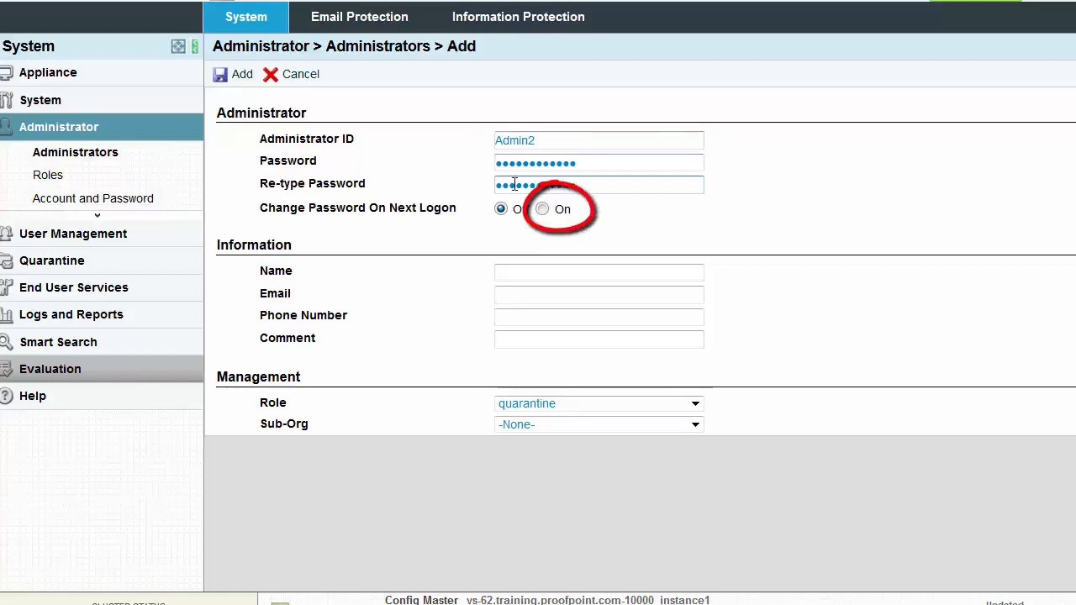
Require a password change on next logon, assign the root role, and save the new administrator.
left_click(542, 210)
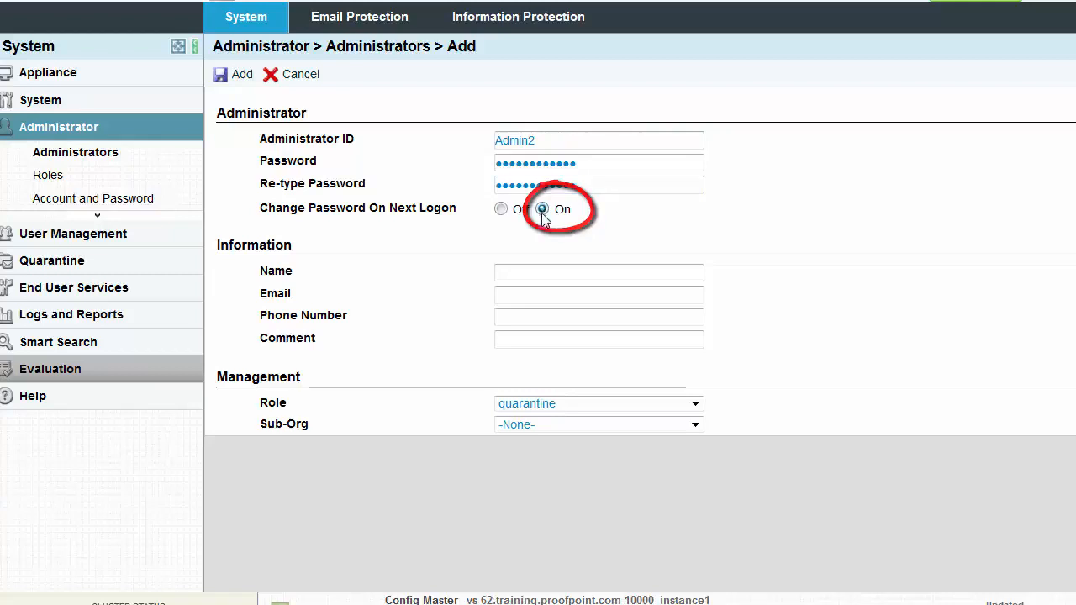
left_click(695, 405)
left_click(671, 445)
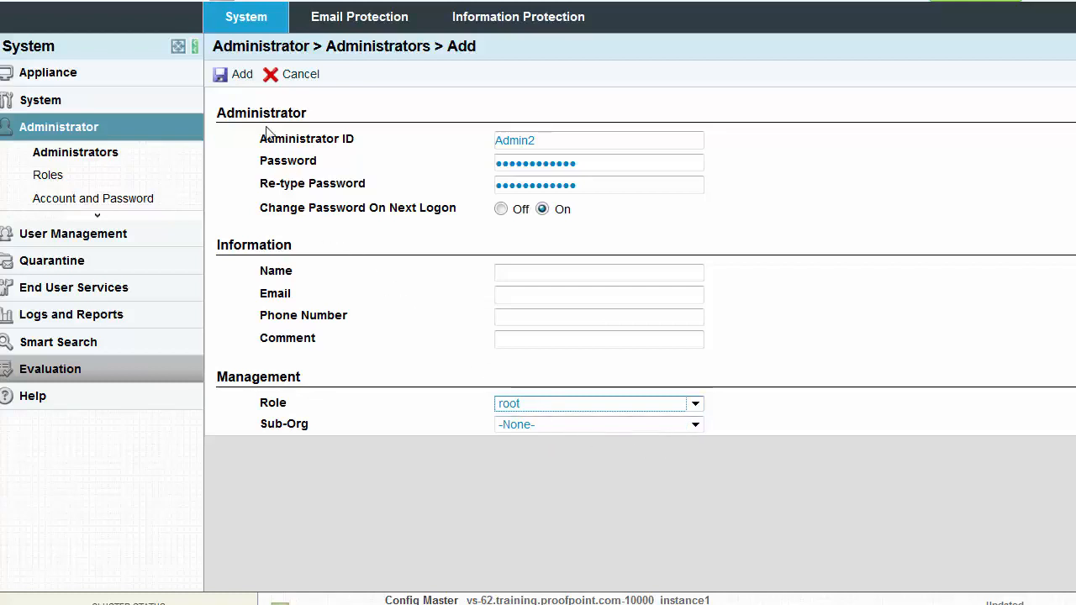
left_click(235, 75)
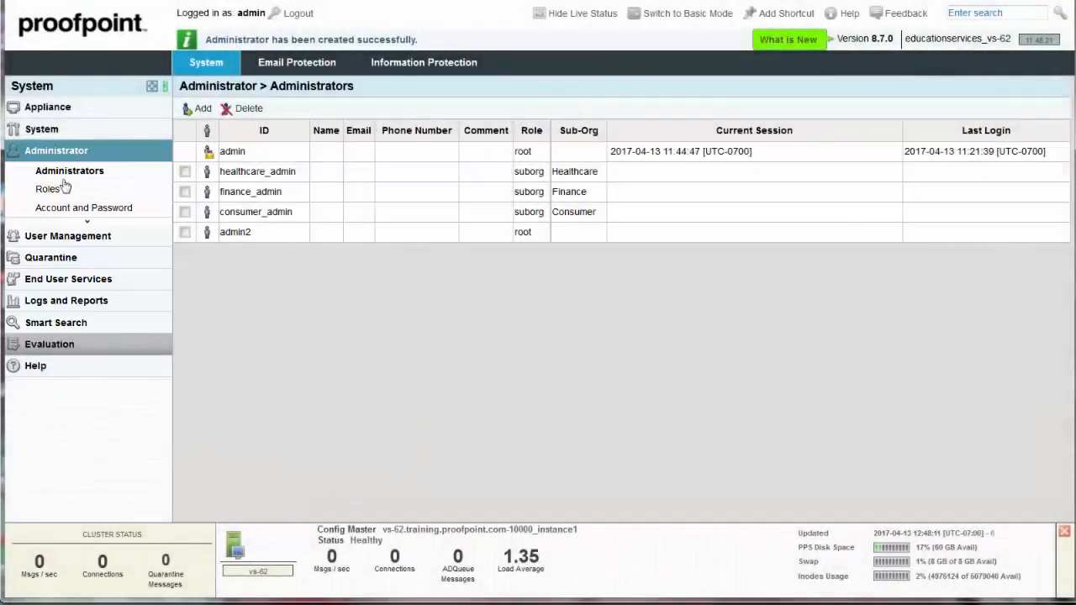
Examine the managed modules and allowed quarantine folders of the existing quarantine role.
left_click(46, 192)
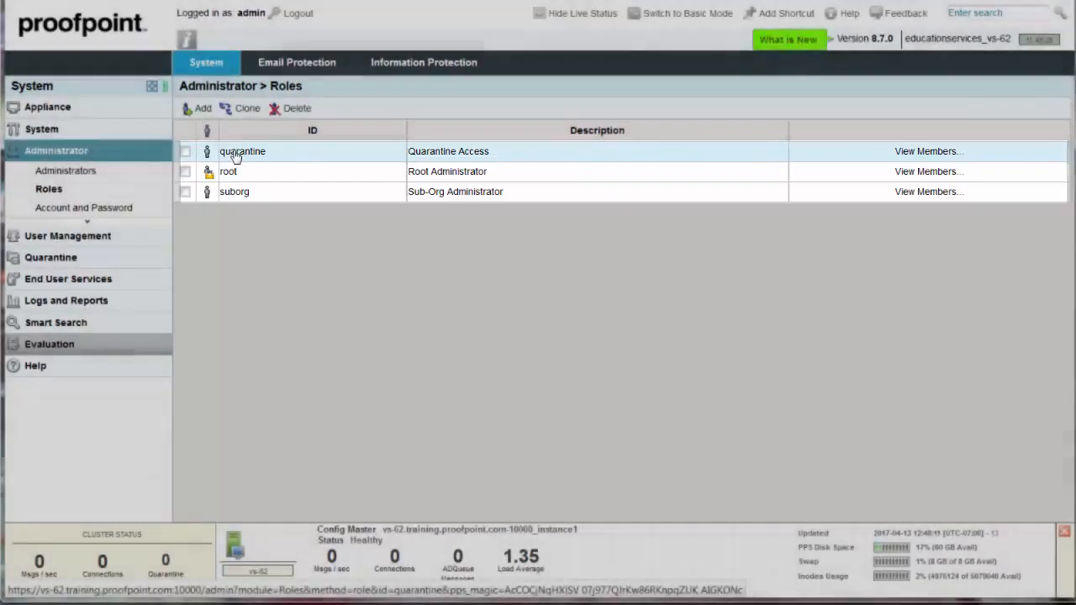
left_click(236, 157)
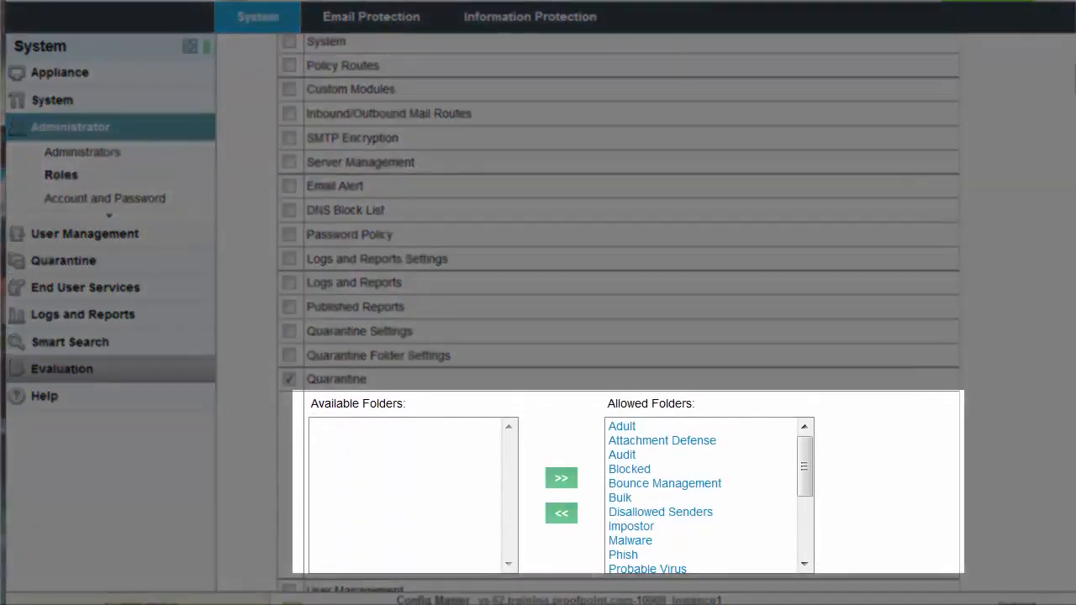
scroll(618, 311, "down", 1)
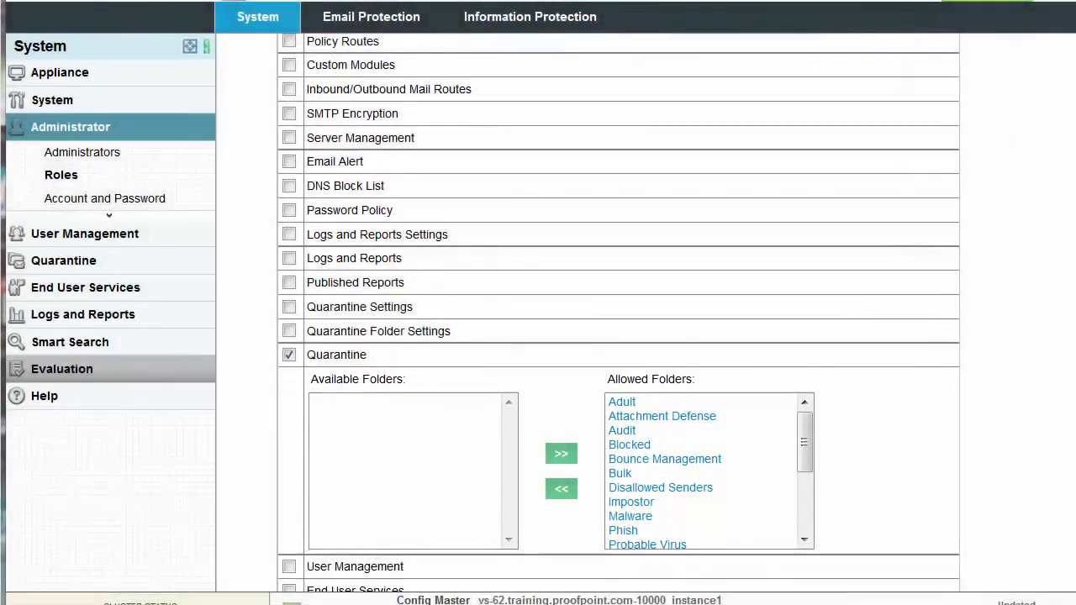
scroll(618, 311, "down", 5)
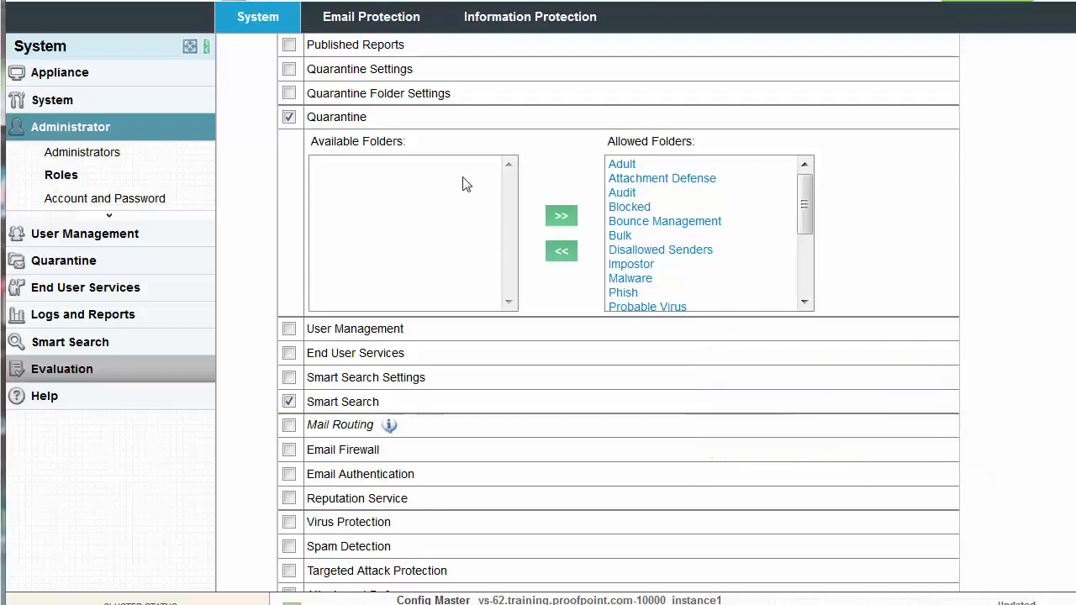
scroll(466, 184, "up", 5)
scroll(646, 319, "up", 2)
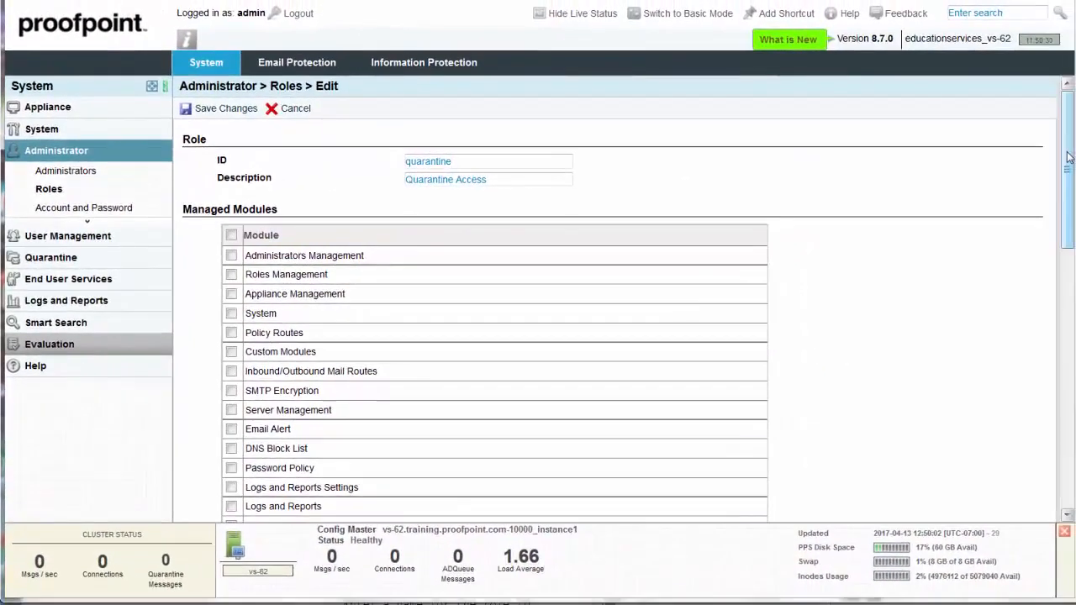
Start a new administrator role with the ID Helpdesk.
left_click(50, 191)
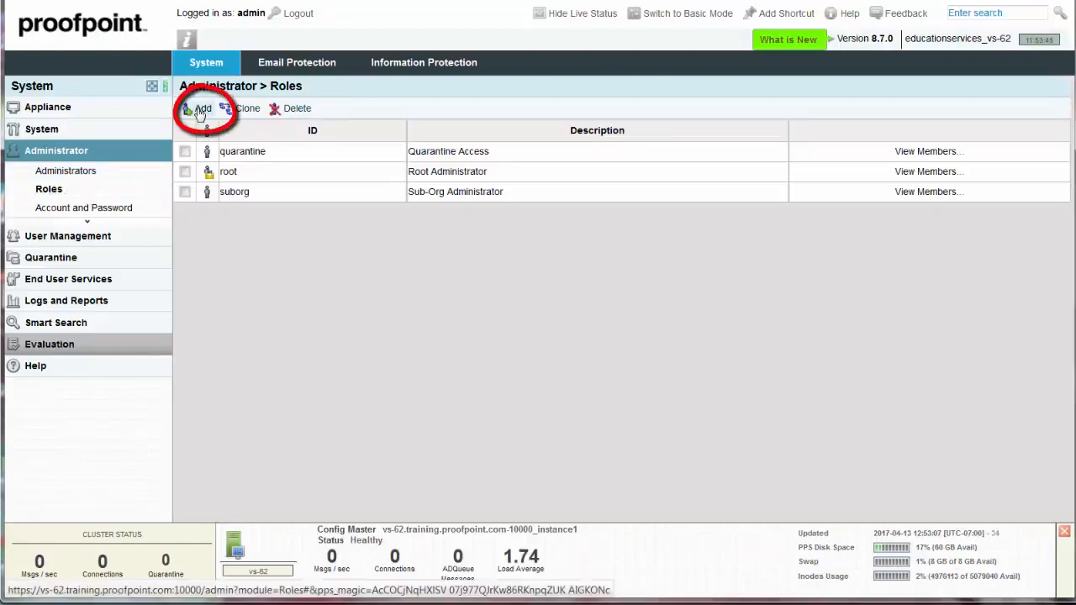
left_click(200, 113)
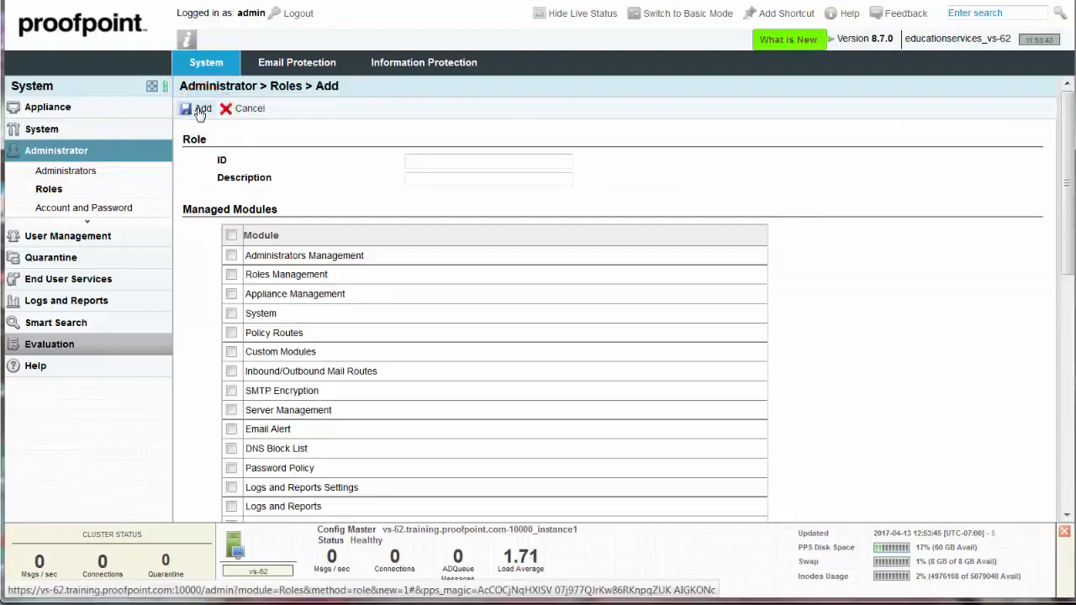
left_click(423, 161)
type("Helpdesk")
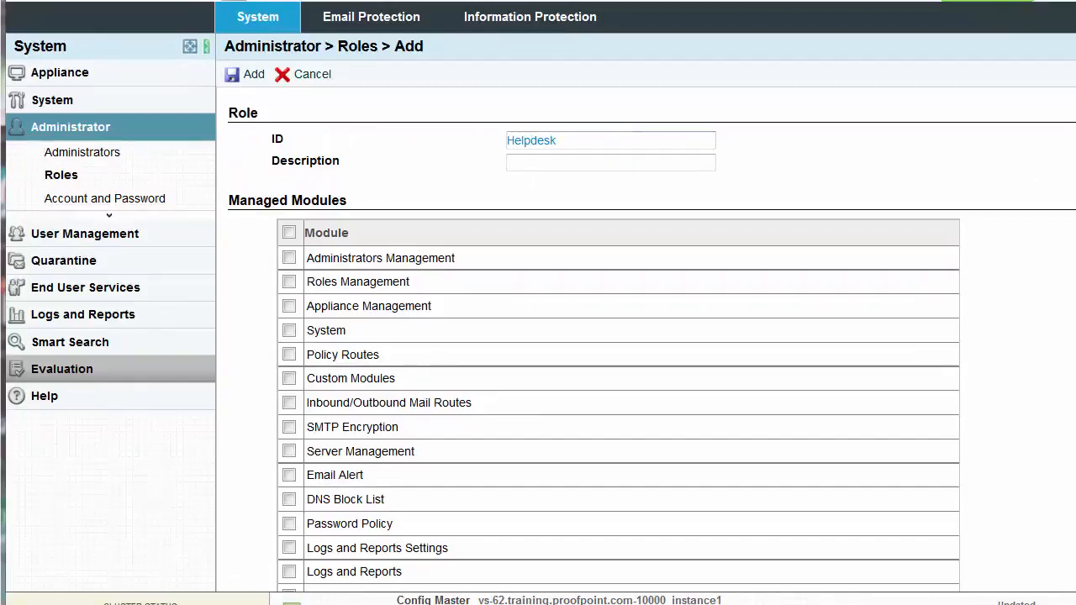
Enable the Quarantine and Smart Search managed modules for the Helpdesk role.
scroll(651, 311, "down", 8)
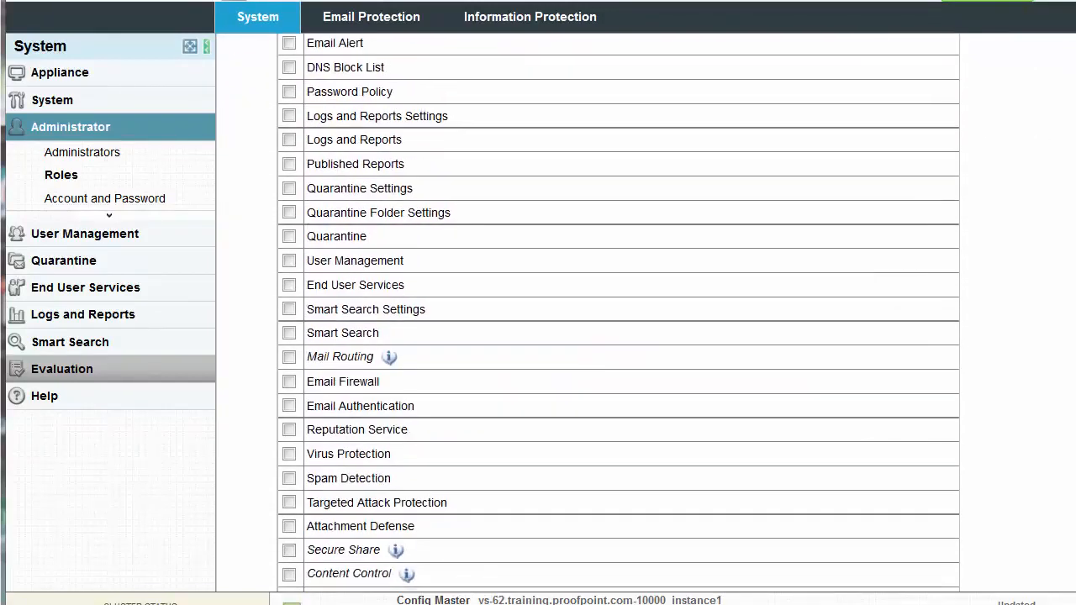
scroll(618, 311, "up", 3)
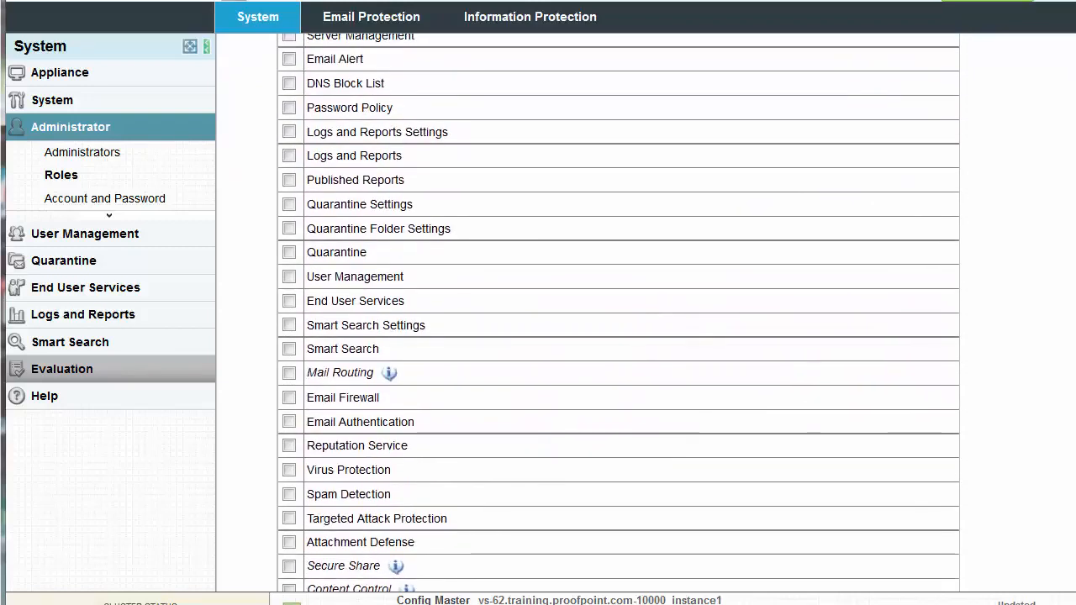
scroll(618, 311, "up", 1)
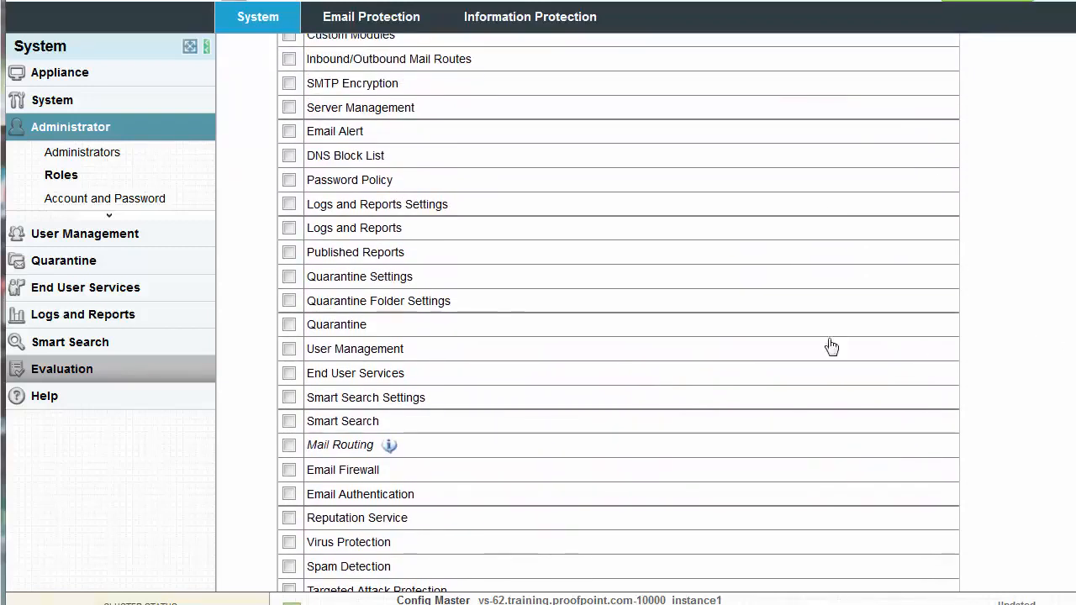
left_click(290, 326)
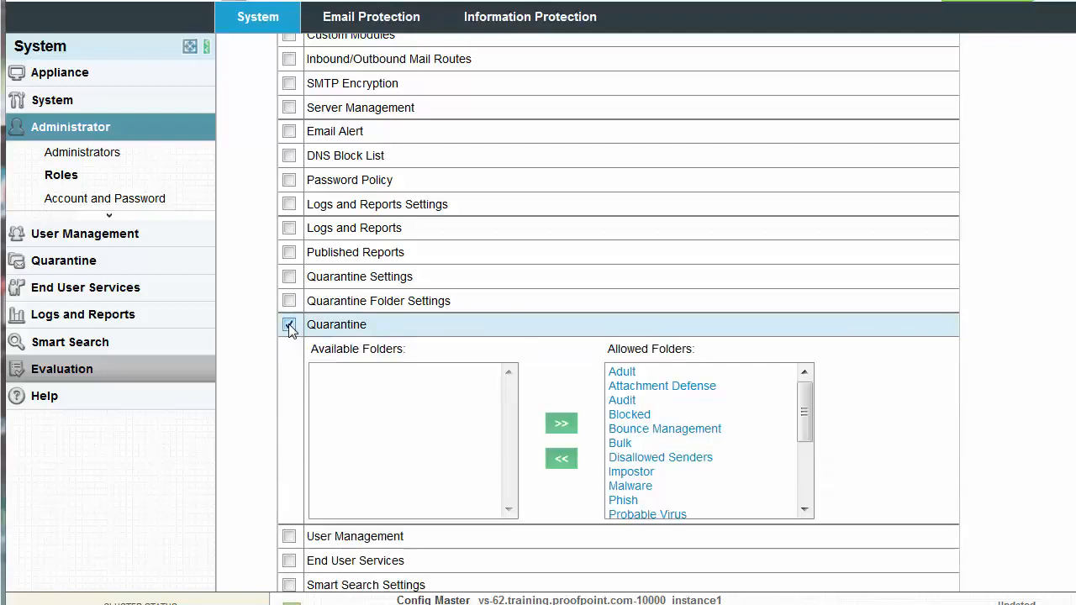
scroll(618, 311, "down", 6)
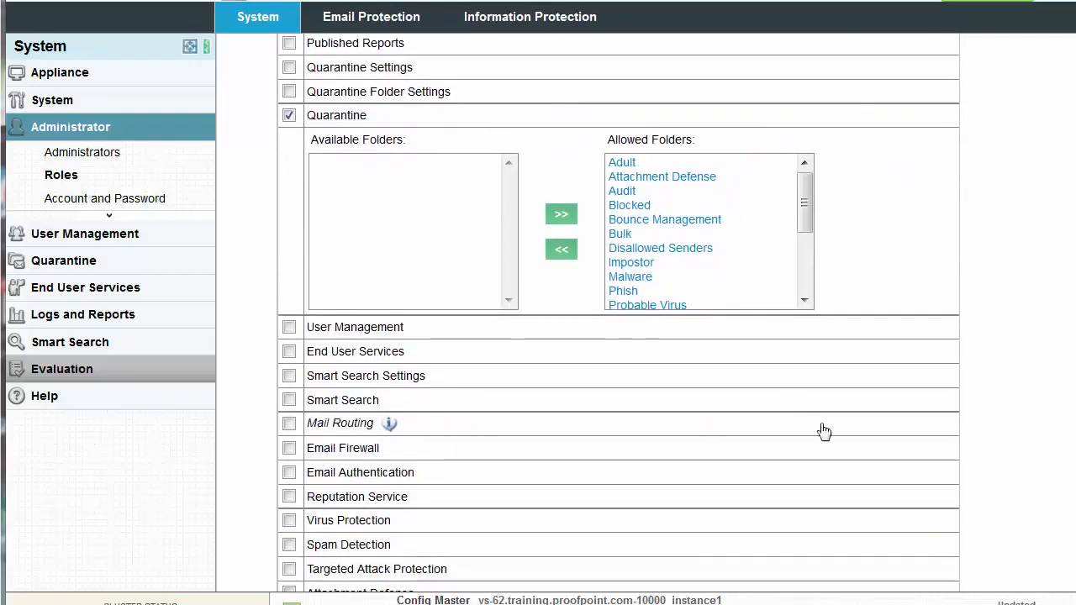
left_click(290, 400)
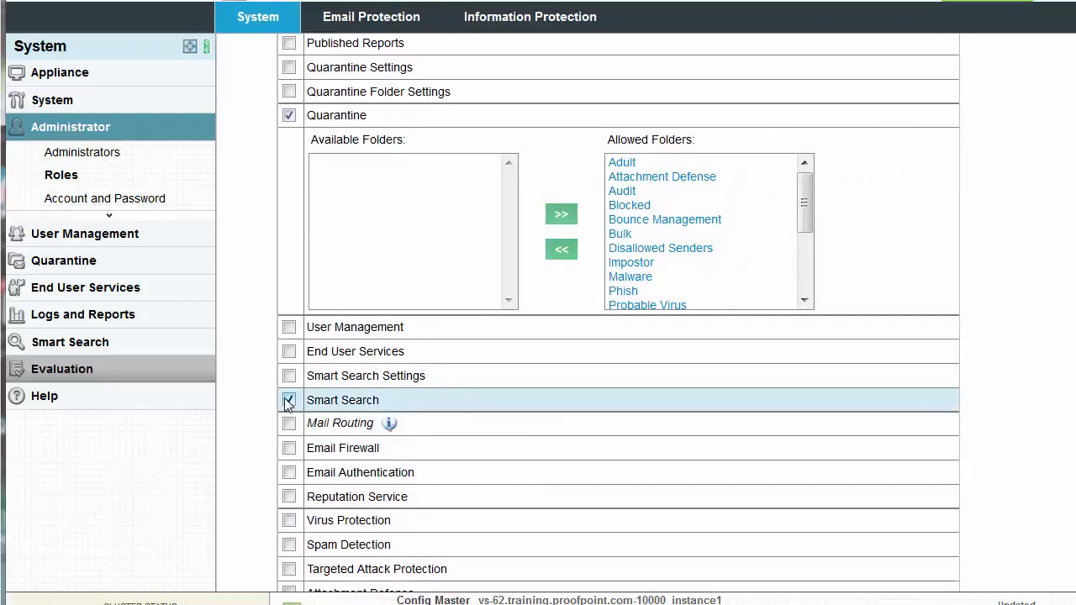
Remove every quarantine folder except Zip from the role's allowed folders and save the Helpdesk role.
scroll(805, 248, "down", 1)
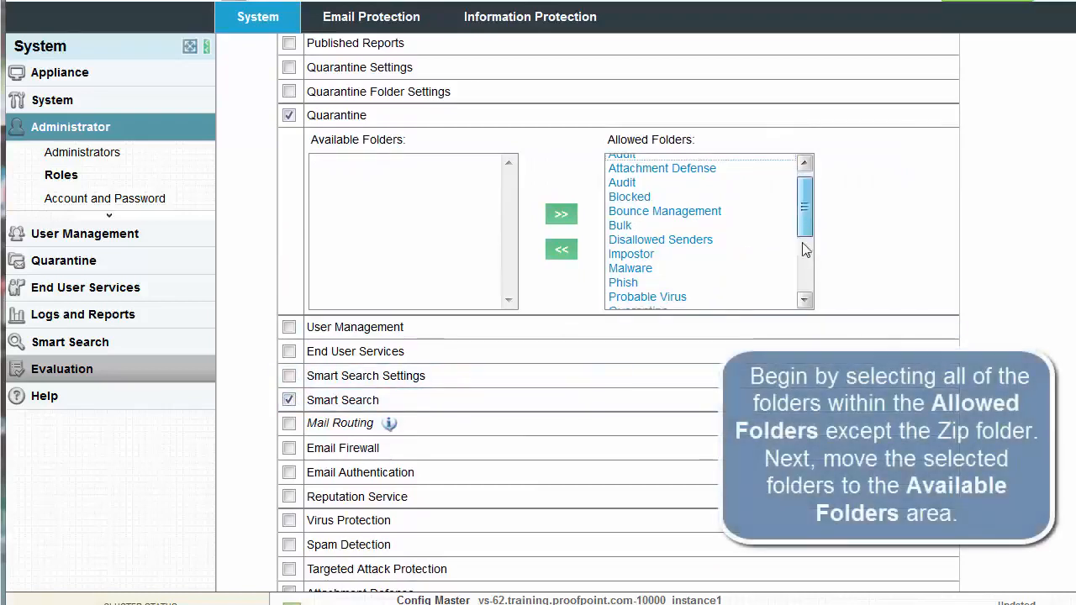
scroll(805, 249, "down", 5)
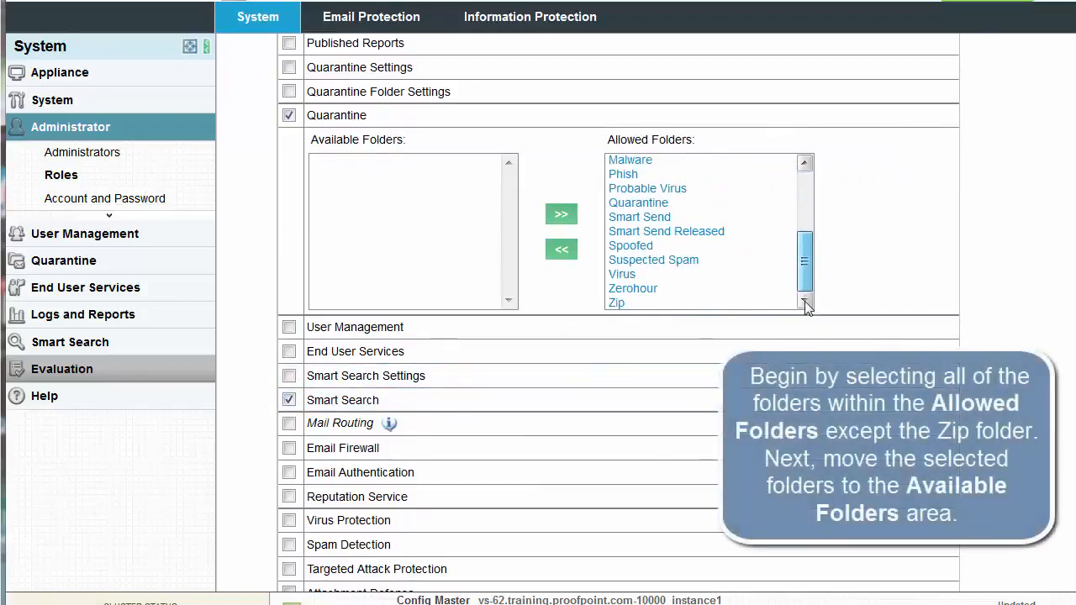
left_click(647, 289)
left_click_drag(804, 243, 805, 175)
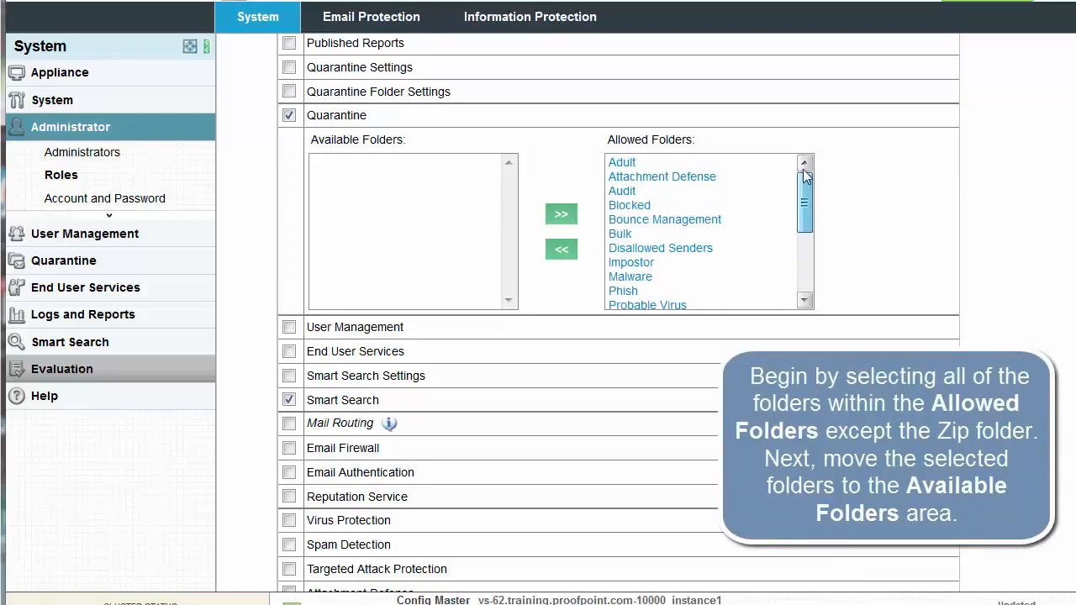
left_click(647, 163, "shift")
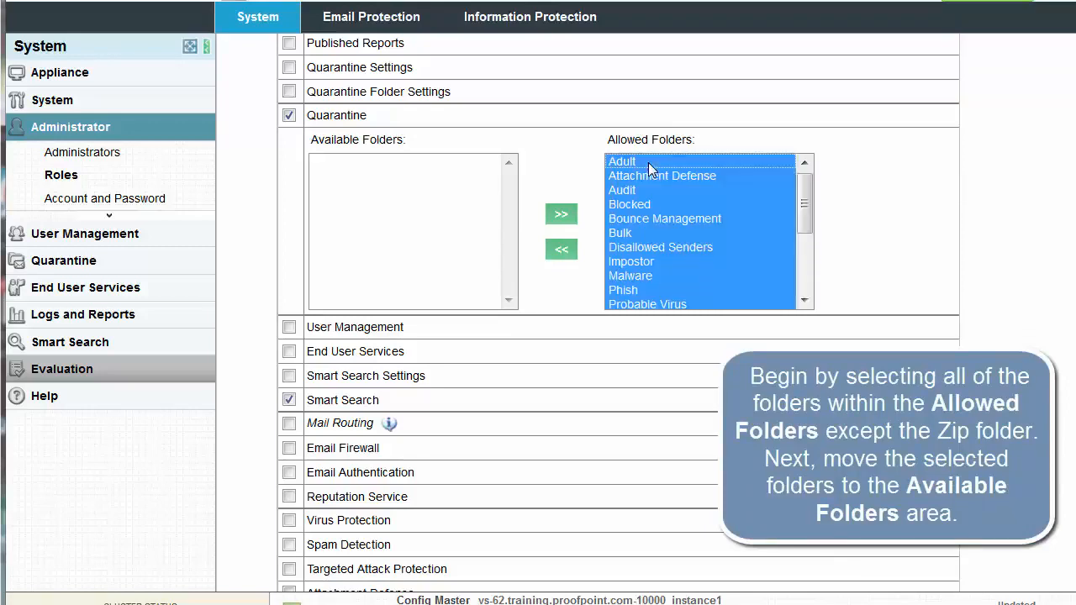
left_click(560, 250)
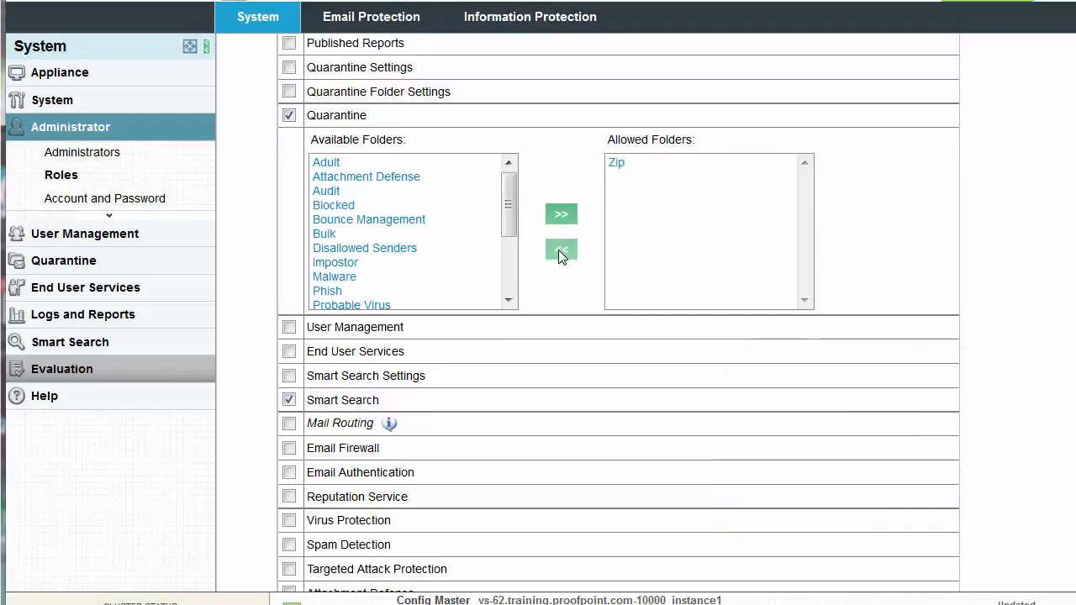
scroll(561, 256, "up", 7)
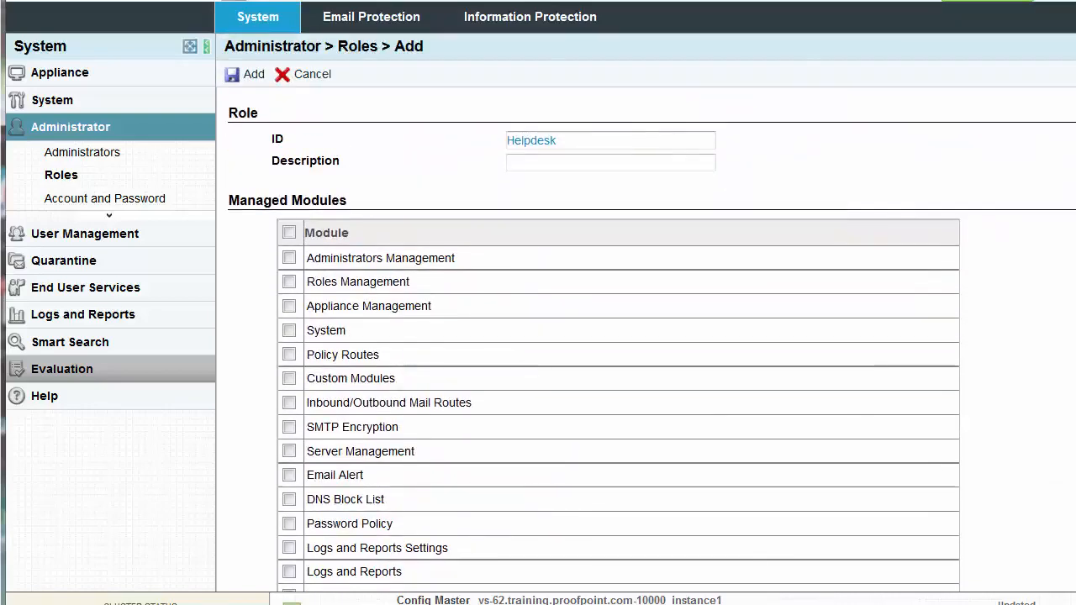
left_click(256, 74)
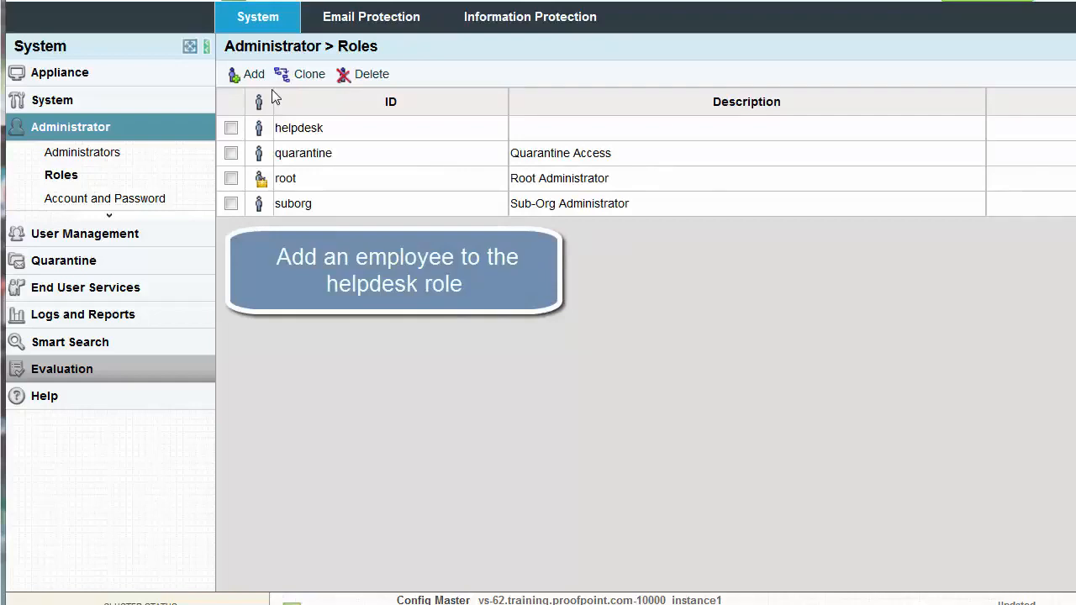
Start a new administrator account, entering the employee's administrator ID and the account password in both password fields.
left_click(100, 159)
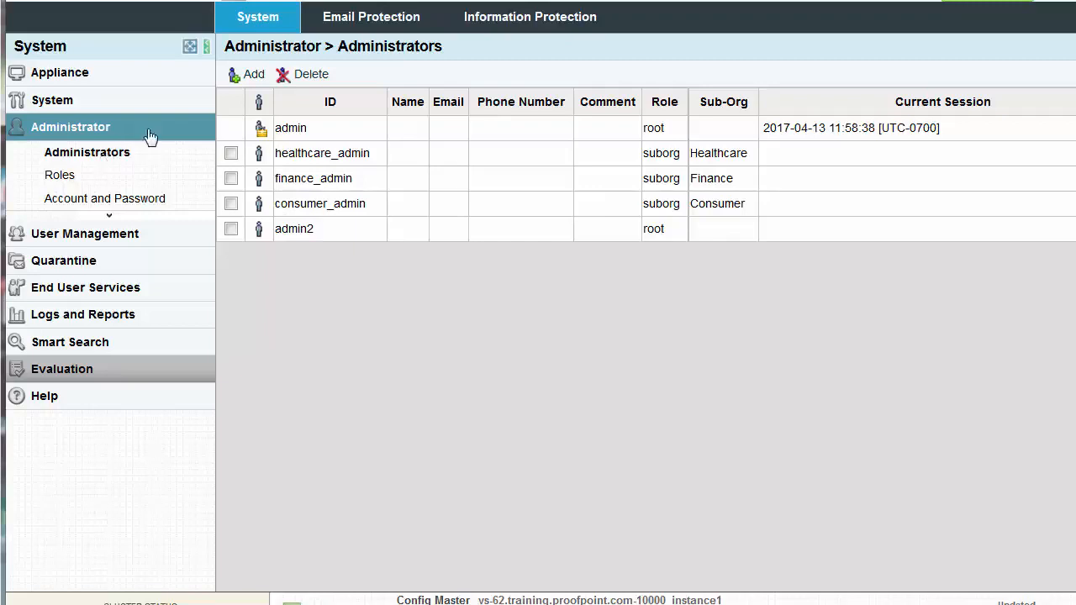
left_click(252, 75)
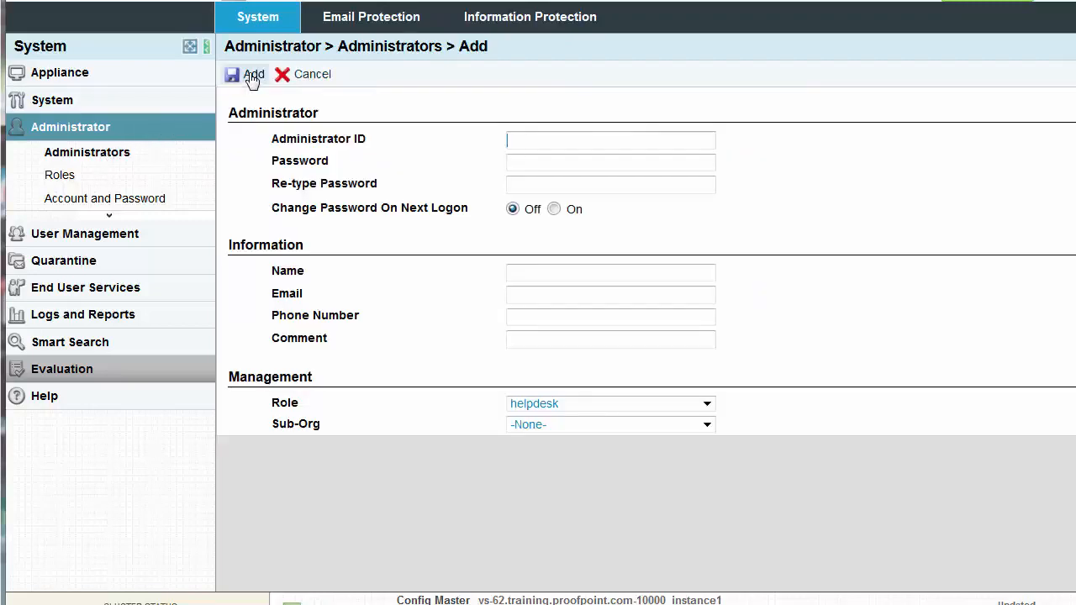
left_click(521, 140)
type("JoeW")
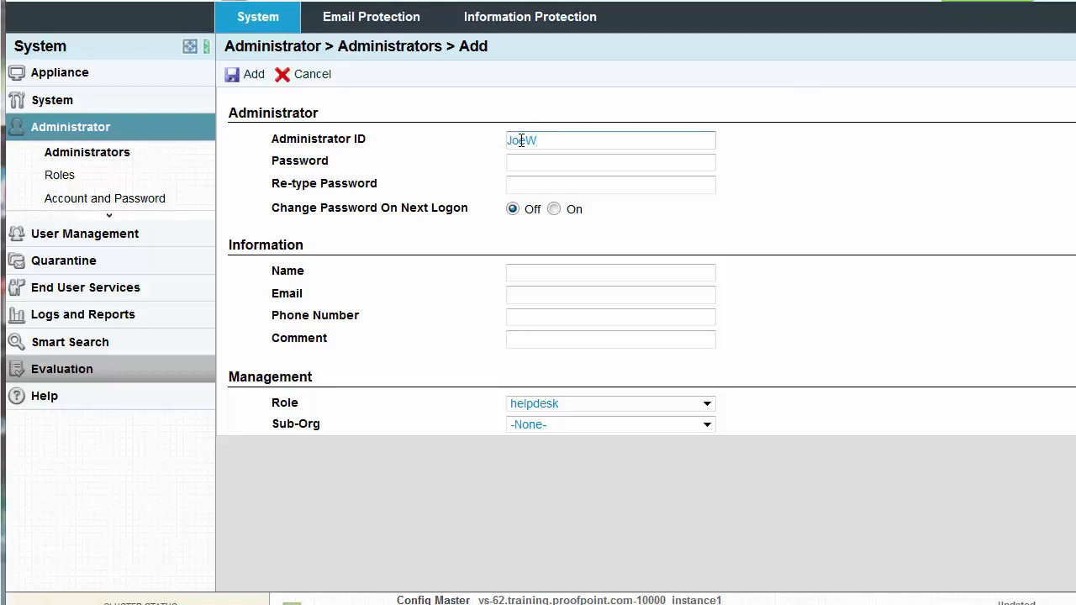
key("Tab")
key("ctrl+v")
key("Tab")
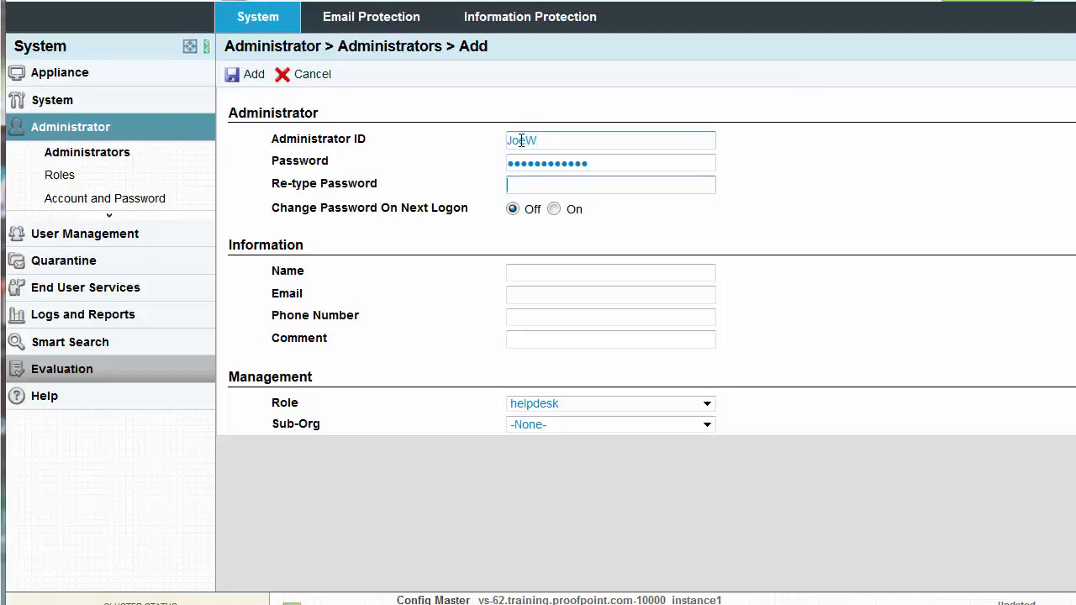
key("ctrl+v")
Require a password change on next logon, assign the helpdesk role with no sub-org, and save the new administrator.
left_click(554, 210)
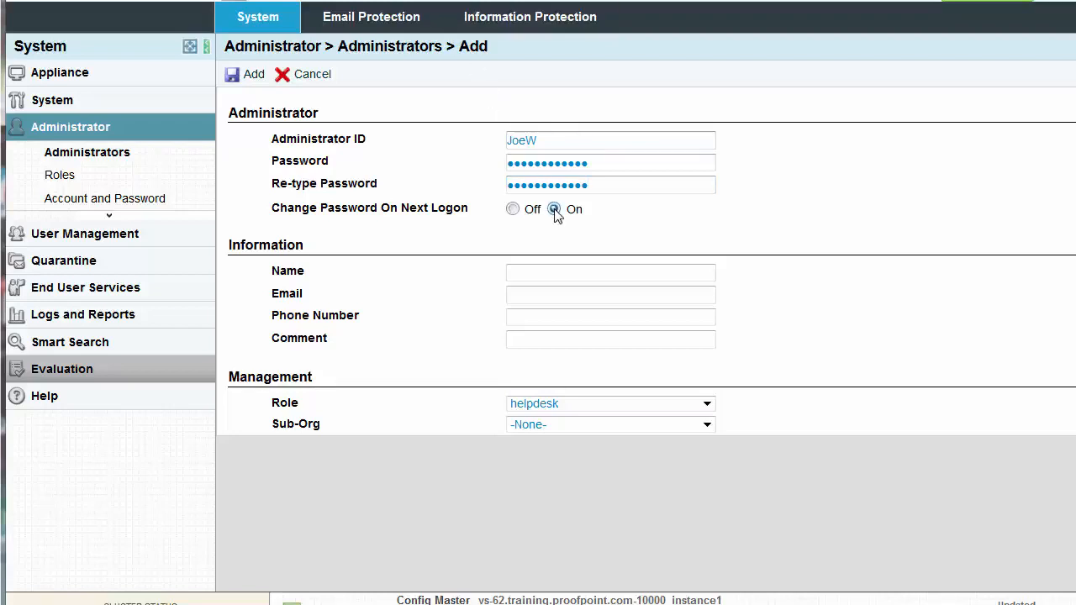
left_click(705, 402)
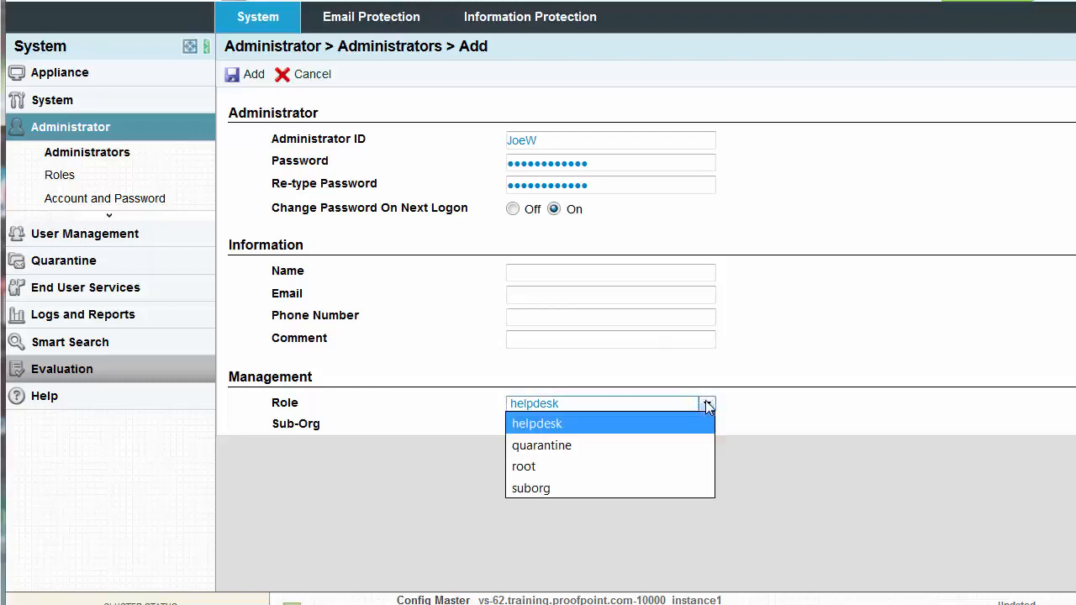
left_click(650, 424)
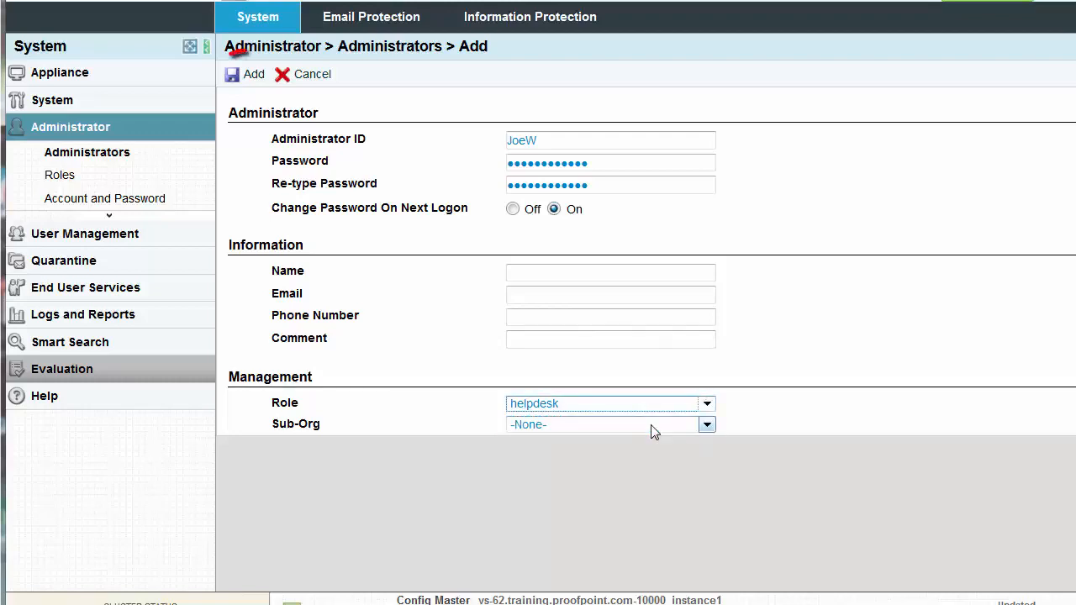
left_click(255, 74)
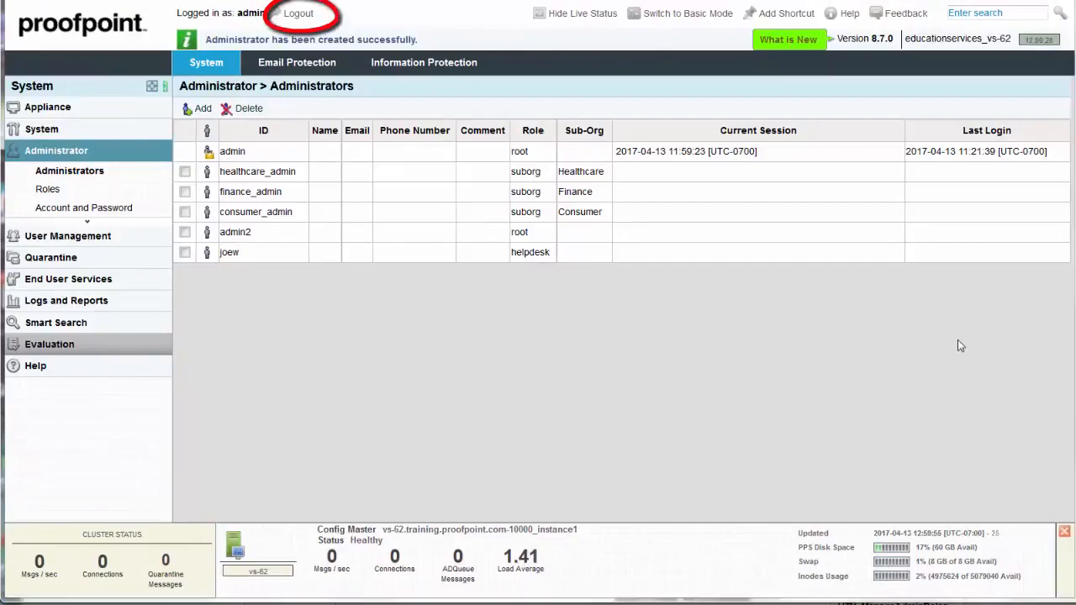
Log out of the root admin account and log in with the new helpdesk administrator's ID and password.
left_click(295, 21)
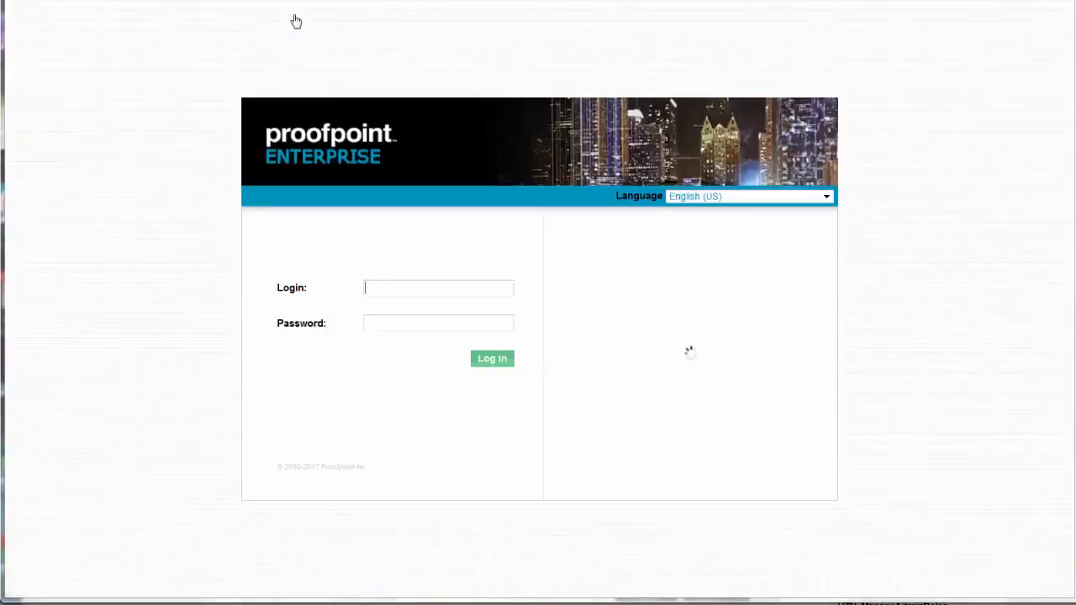
left_click(377, 282)
type("Joe")
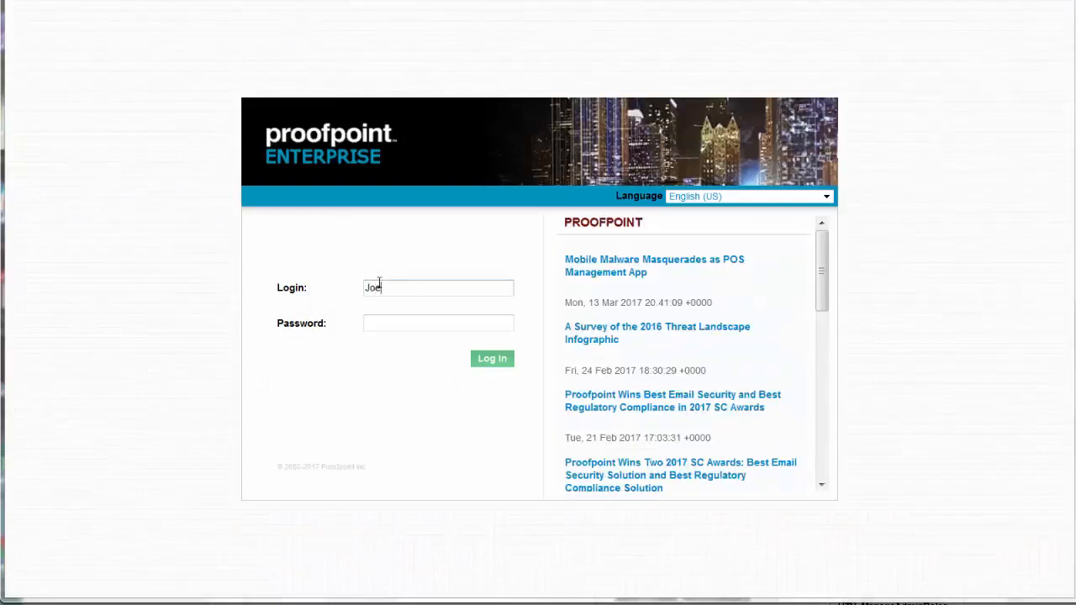
type("W")
key("Tab")
type("*************")
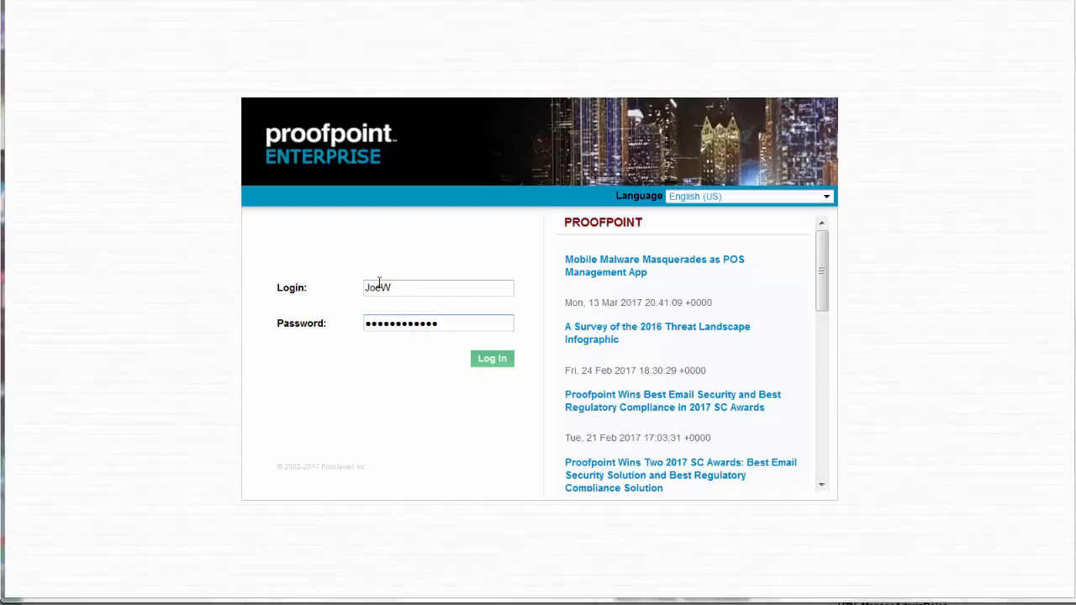
left_click(496, 360)
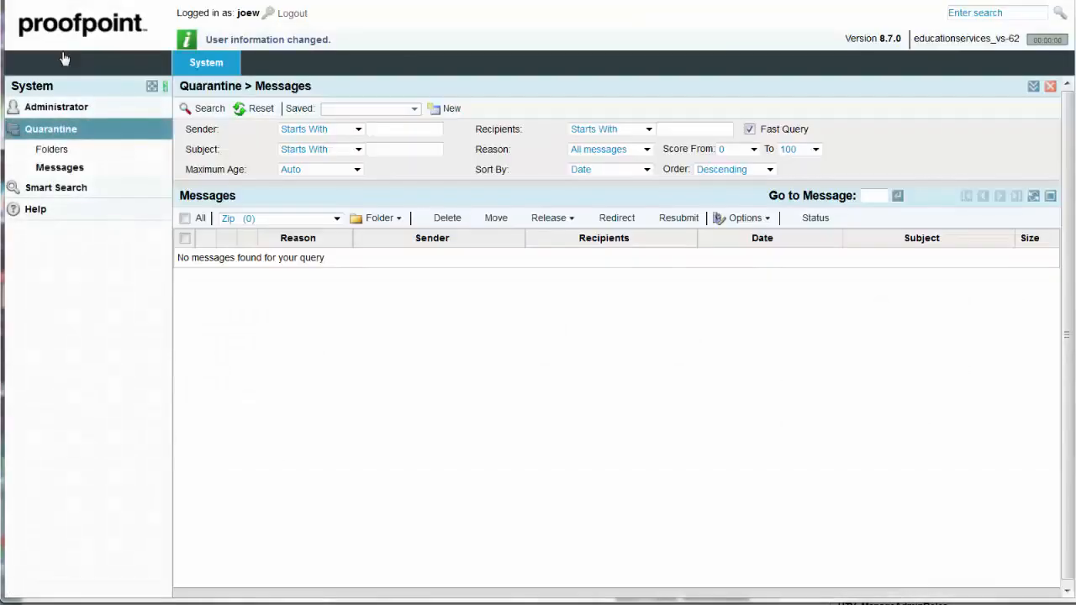
Examine the quarantine folders and the Smart Search module available to the helpdesk administrator.
left_click(53, 149)
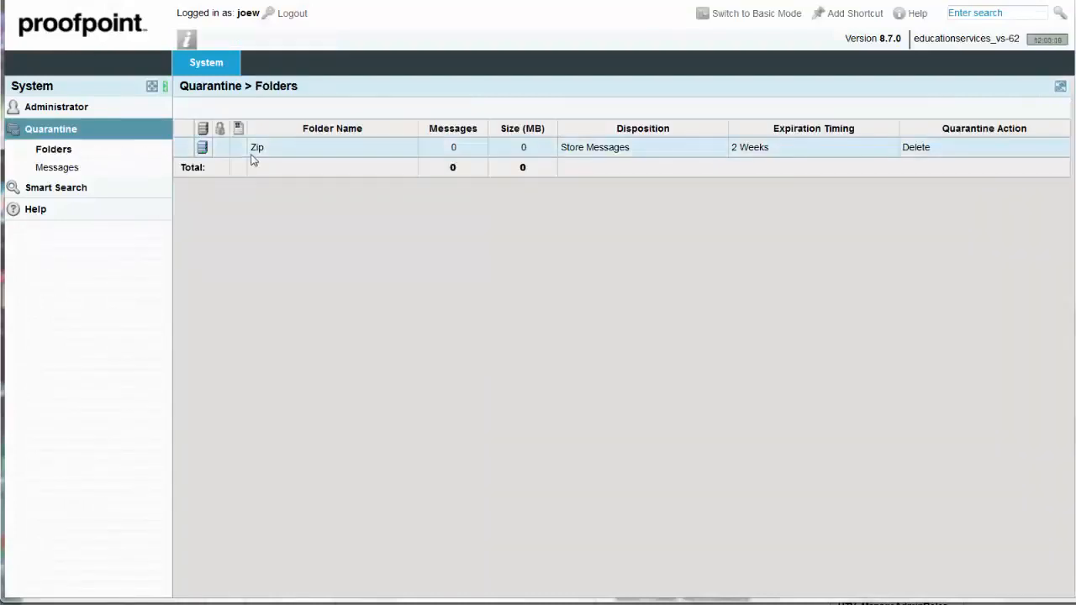
left_click(72, 189)
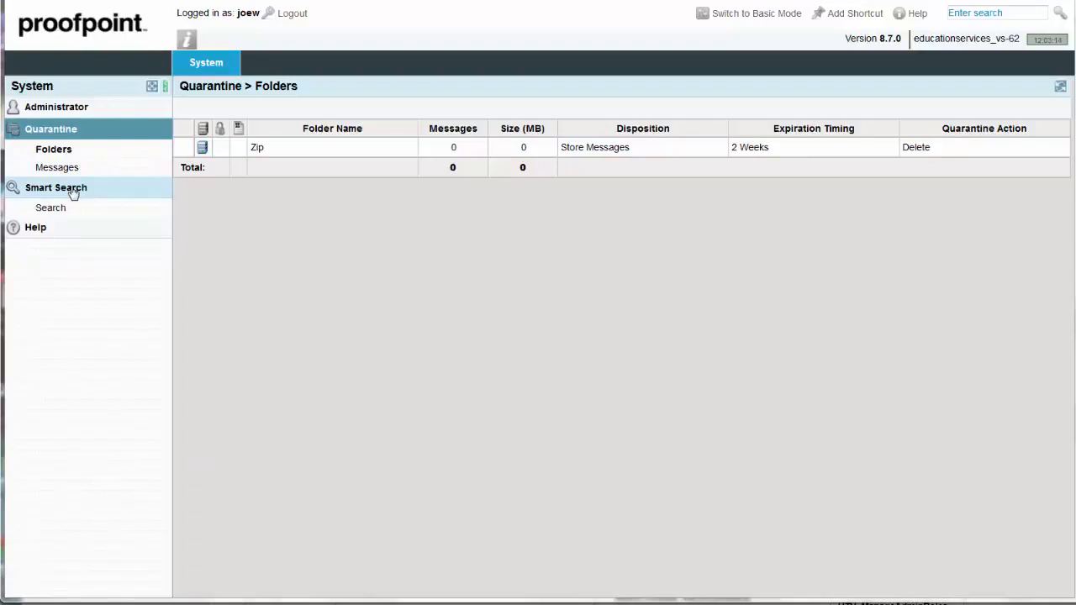